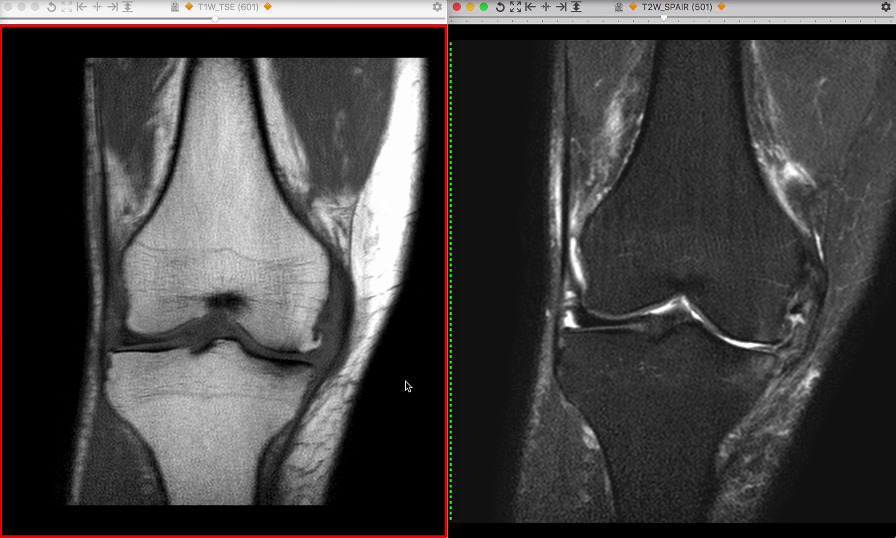
Page both synced coronal knee series a few slices anterior to the intercondylar notch.
scroll(370, 366, "down", 15)
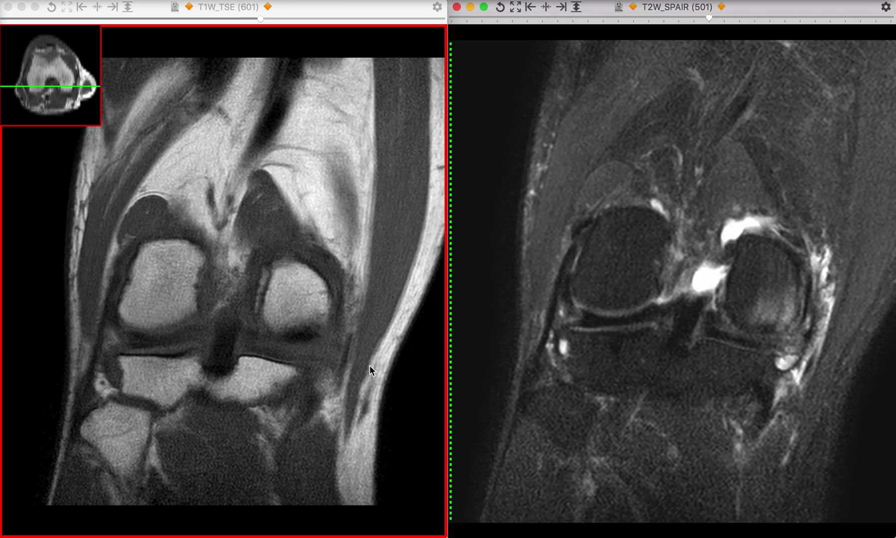
scroll(369, 367, "up", 10)
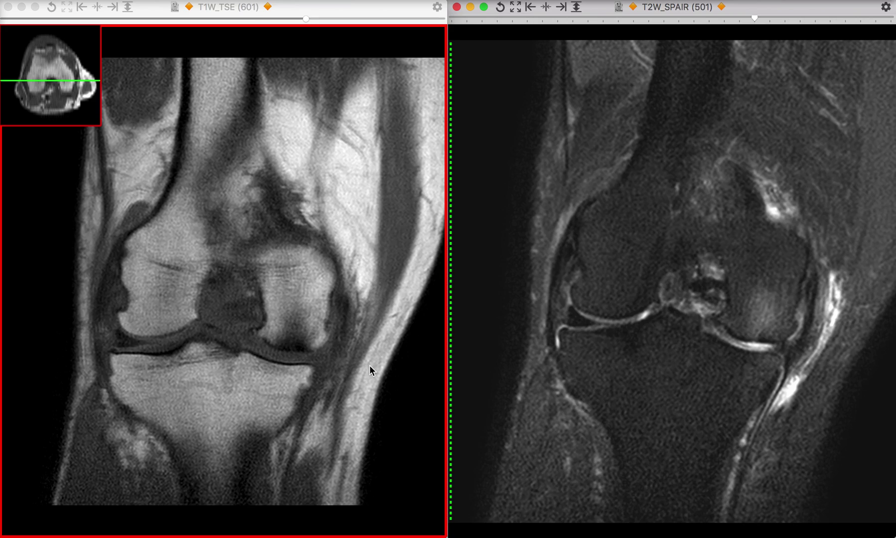
scroll(315, 359, "down", 6)
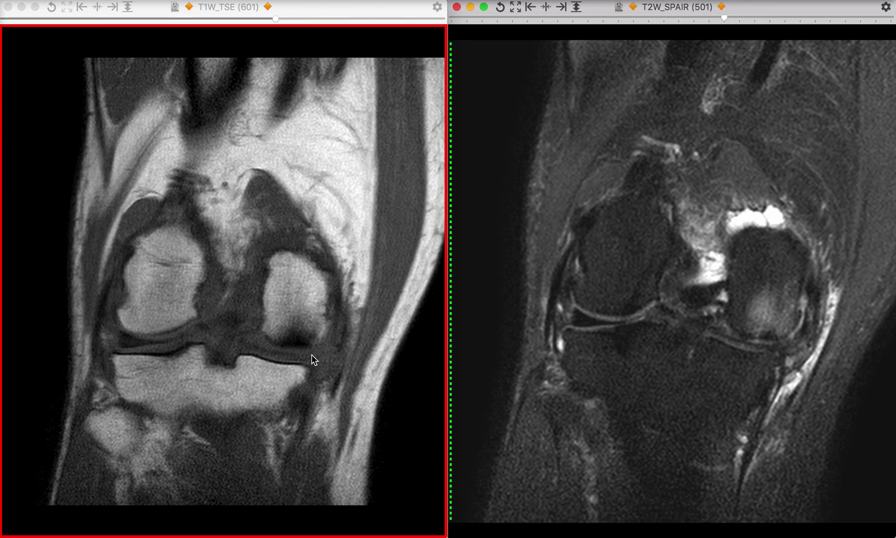
scroll(211, 396, "up", 6)
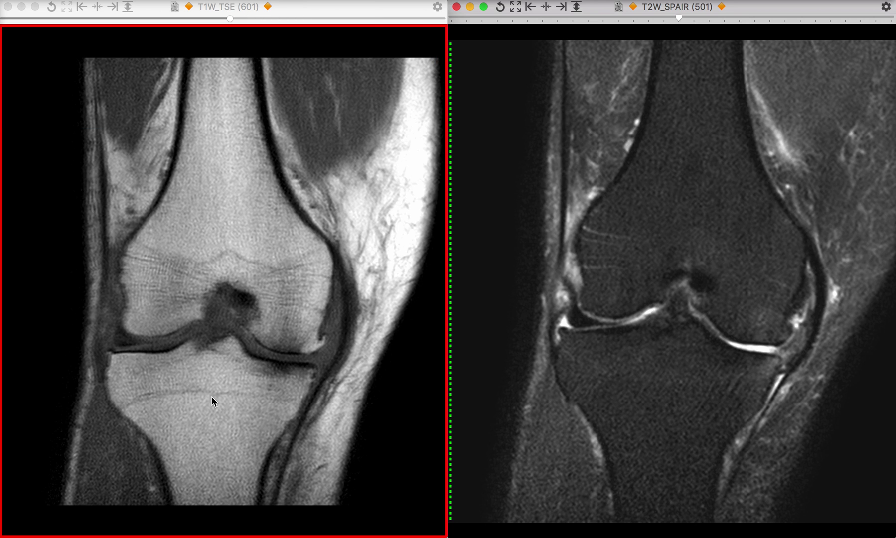
scroll(183, 414, "down", 8)
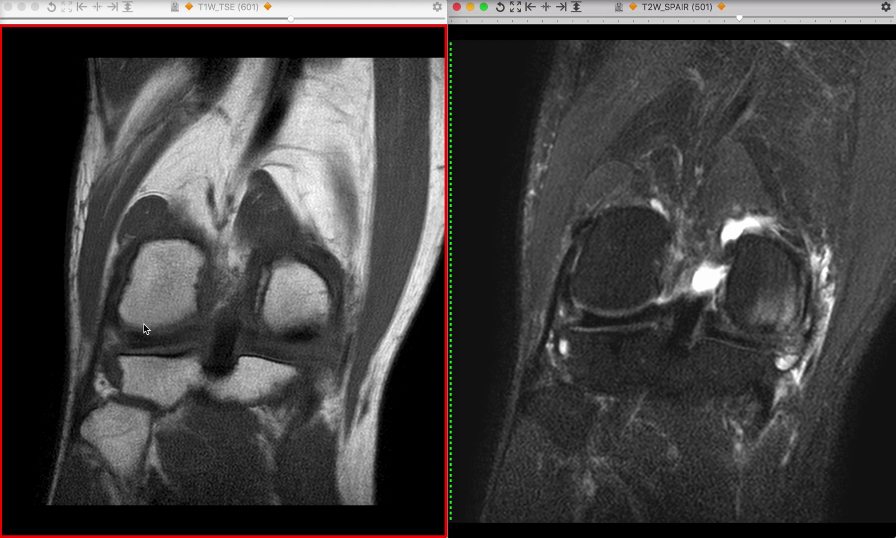
scroll(207, 349, "up", 4)
scroll(208, 350, "up", 4)
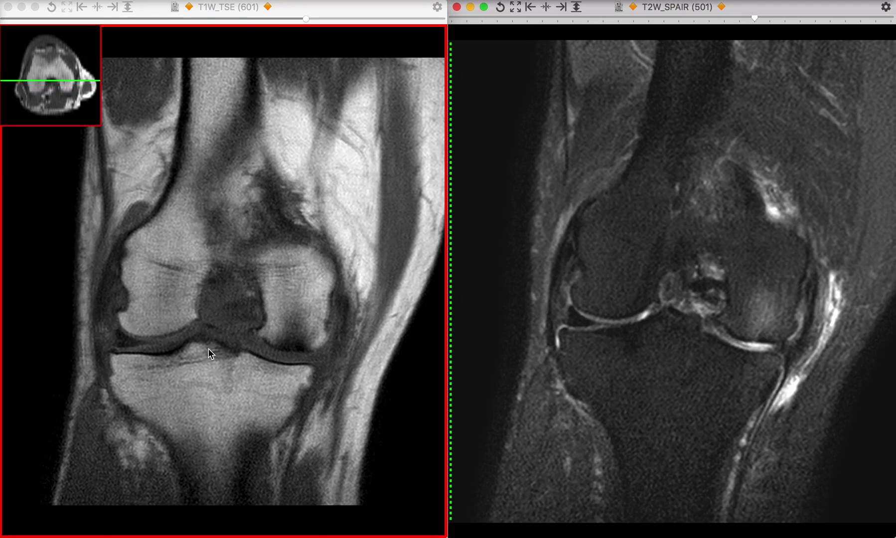
scroll(212, 350, "down", 8)
scroll(213, 352, "up", 4)
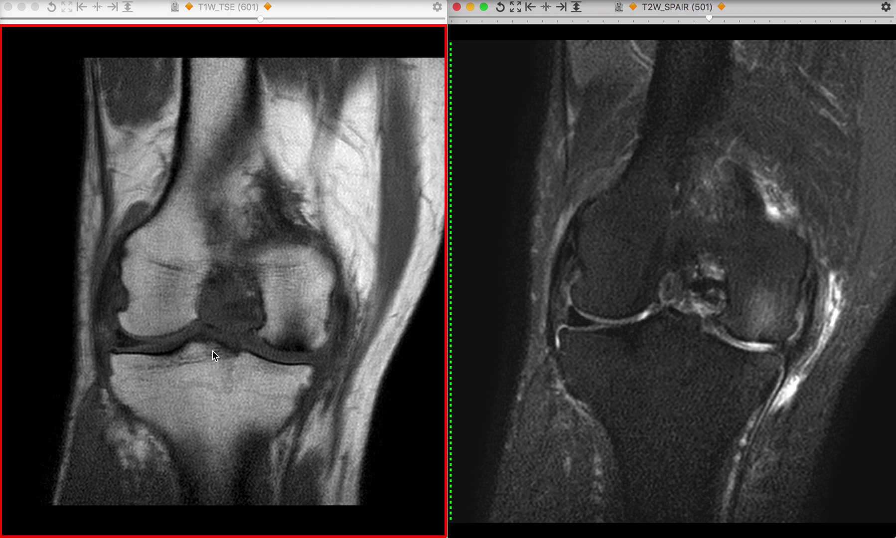
scroll(212, 351, "up", 6)
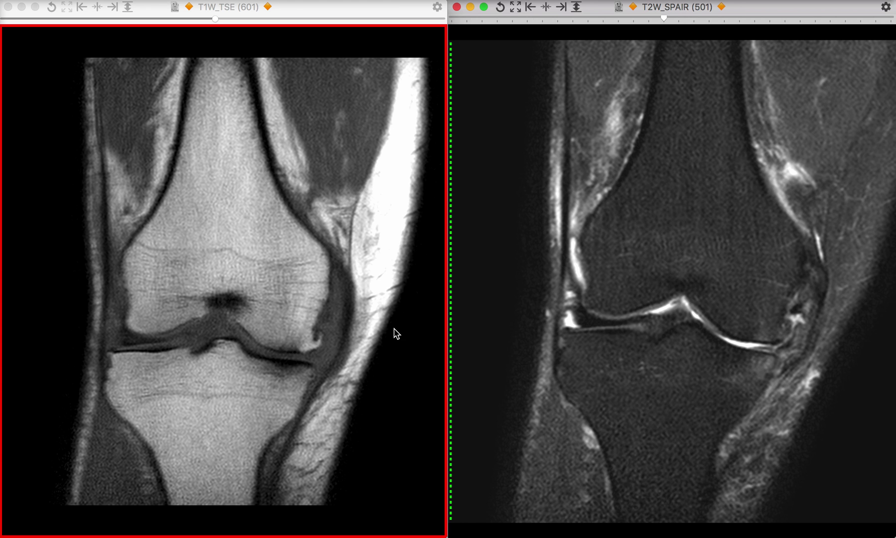
scroll(396, 333, "down", 5)
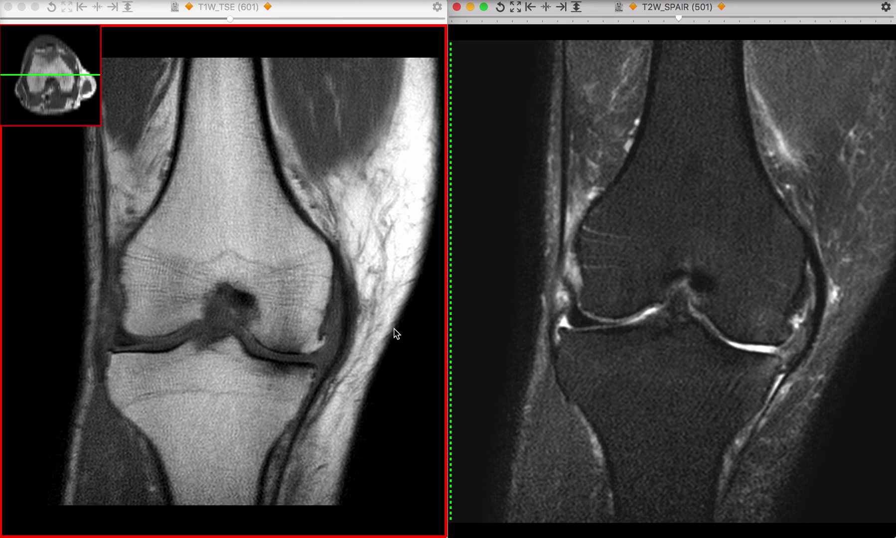
scroll(396, 333, "down", 2)
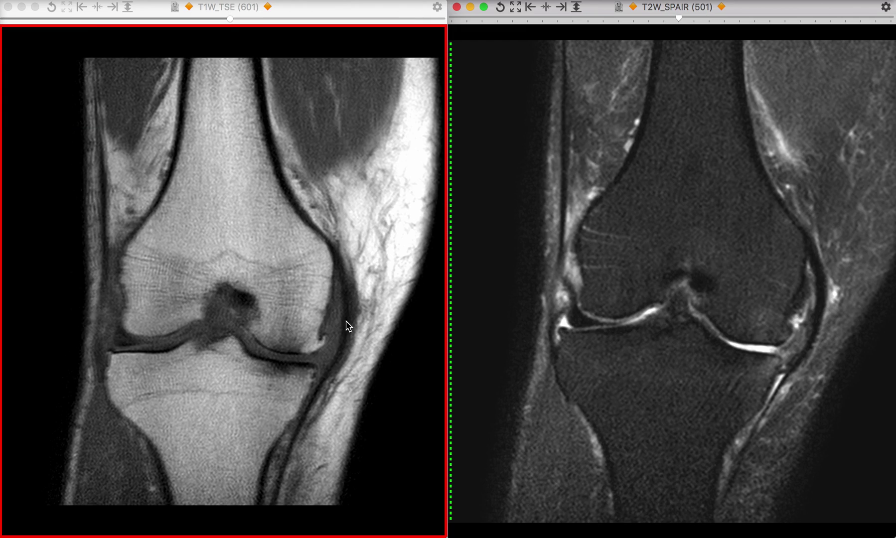
scroll(164, 323, "down", 4)
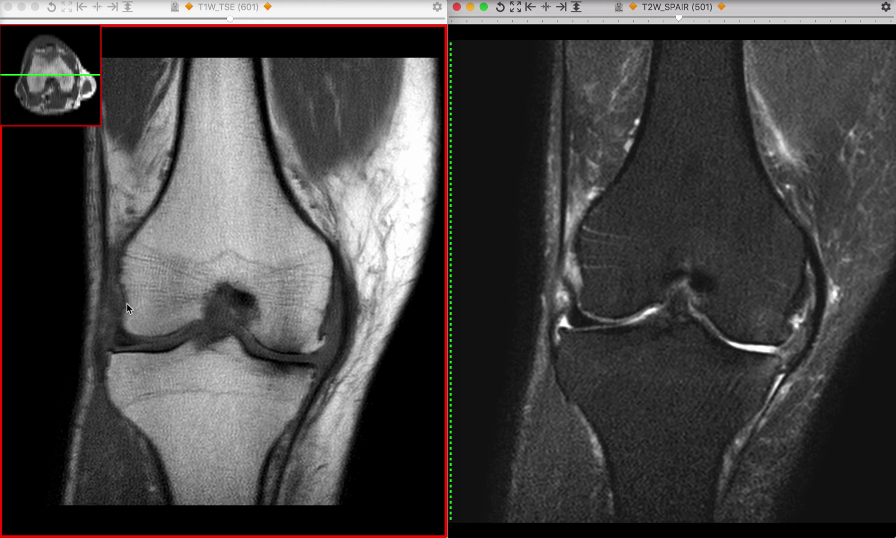
scroll(118, 311, "down", 4)
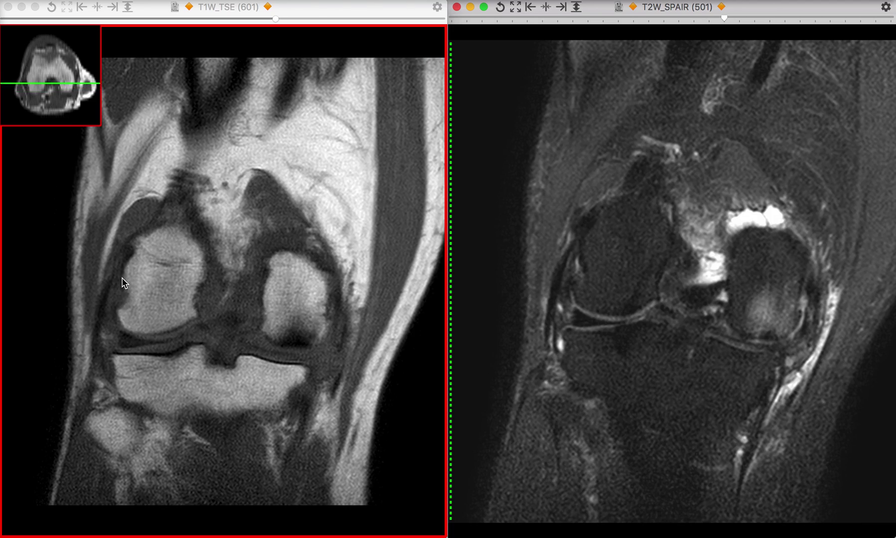
scroll(112, 366, "up", 4)
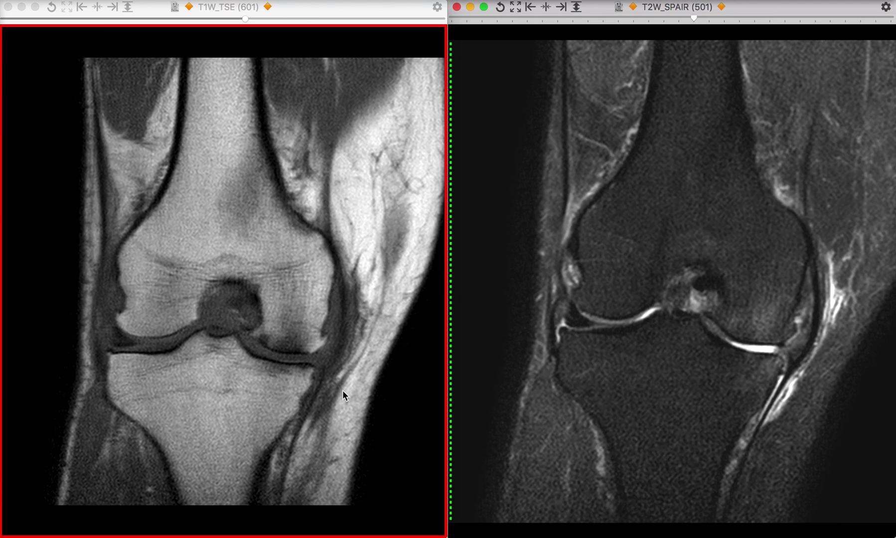
scroll(292, 365, "down", 2)
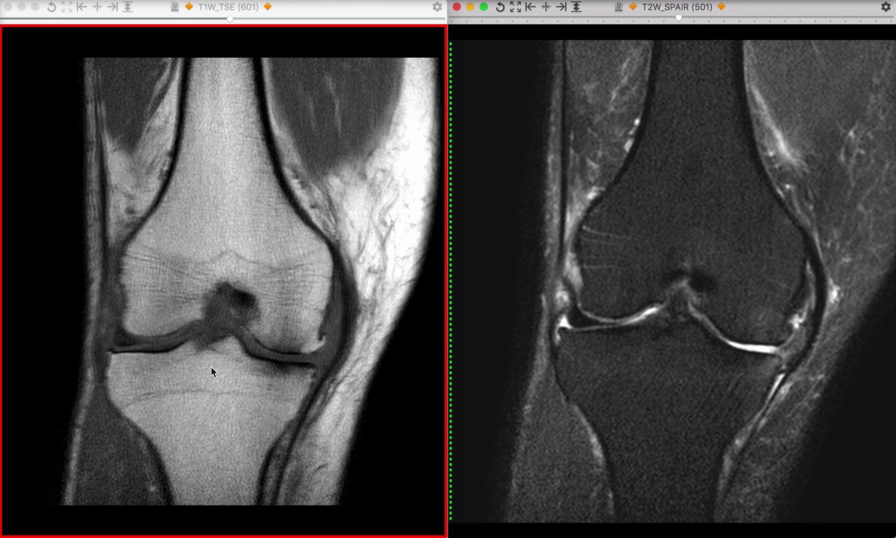
scroll(212, 369, "down", 2)
scroll(85, 331, "down", 2)
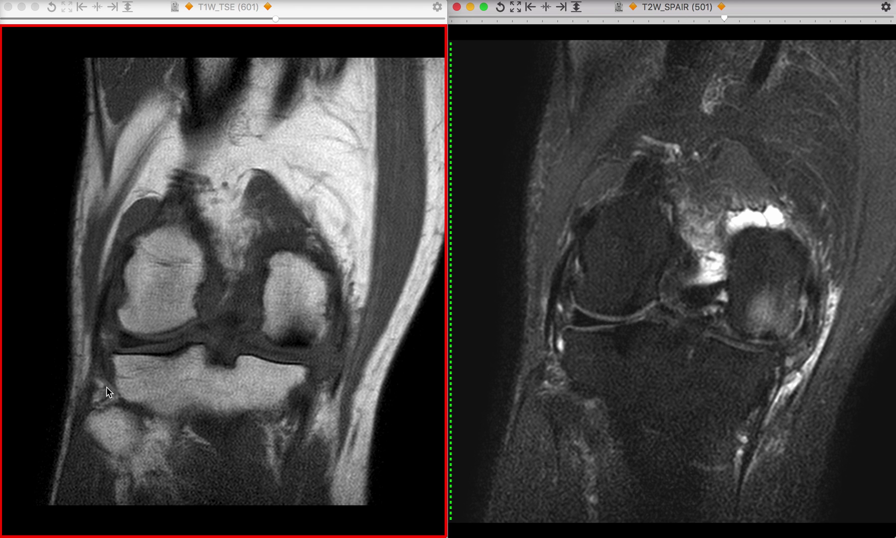
scroll(107, 387, "up", 3)
scroll(106, 387, "down", 7)
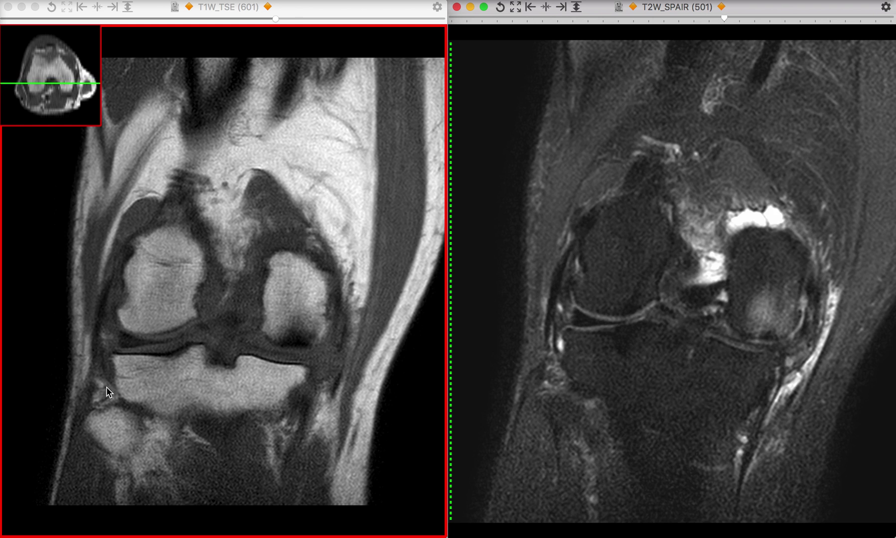
scroll(107, 391, "up", 5)
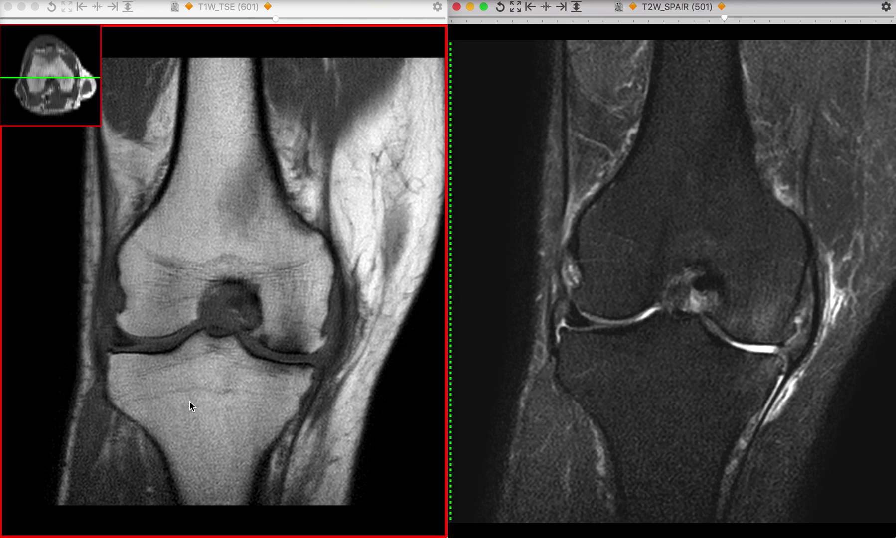
scroll(209, 403, "up", 3)
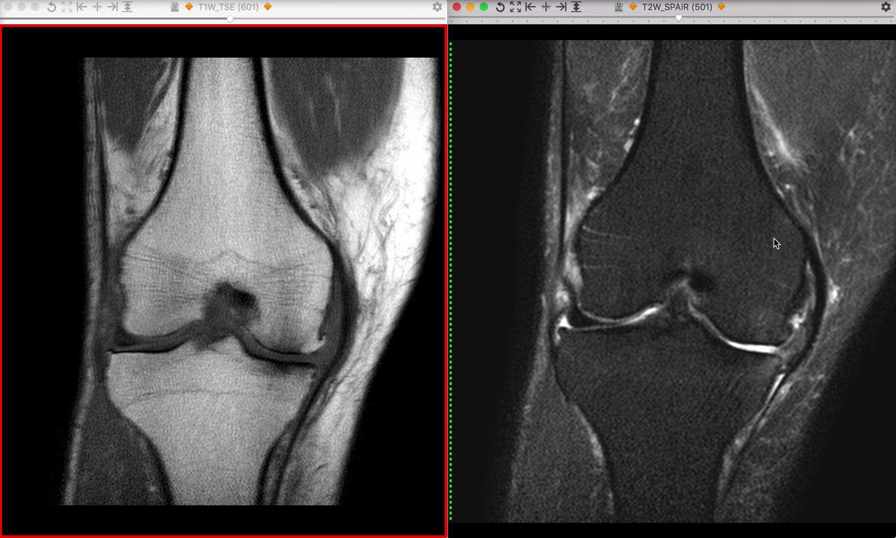
Step the linked T1W_TSE and T2W_SPAIR series to a posterior slice through the rounded femoral condyles.
scroll(324, 412, "up", 2)
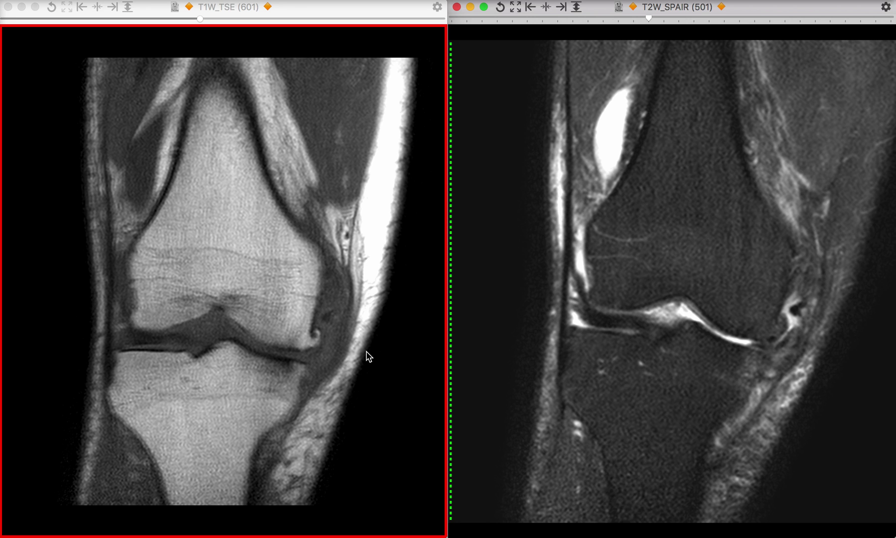
scroll(347, 358, "down", 3)
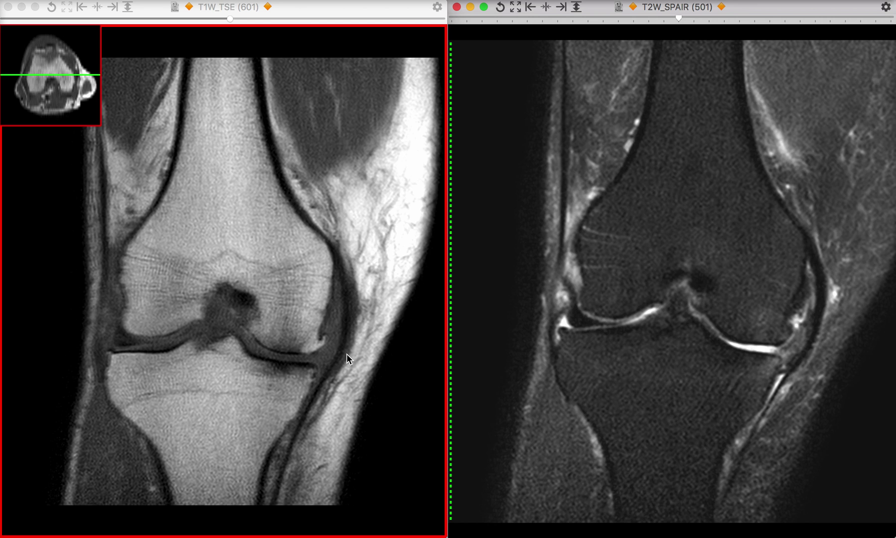
scroll(346, 354, "down", 5)
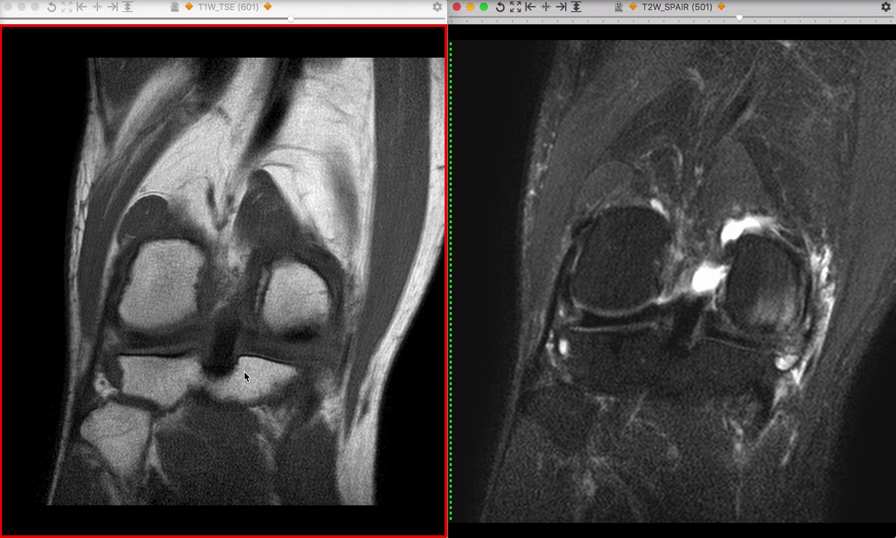
scroll(230, 361, "up", 3)
scroll(228, 332, "up", 4)
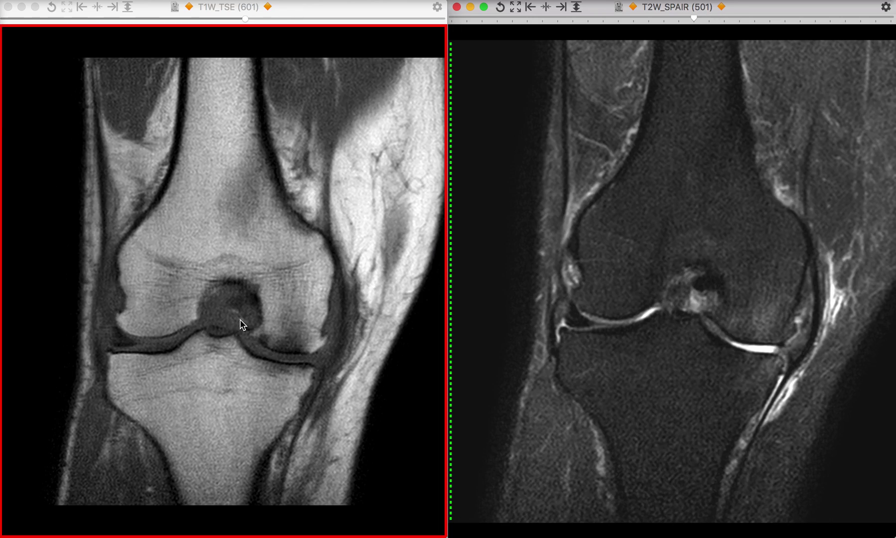
scroll(239, 351, "down", 4)
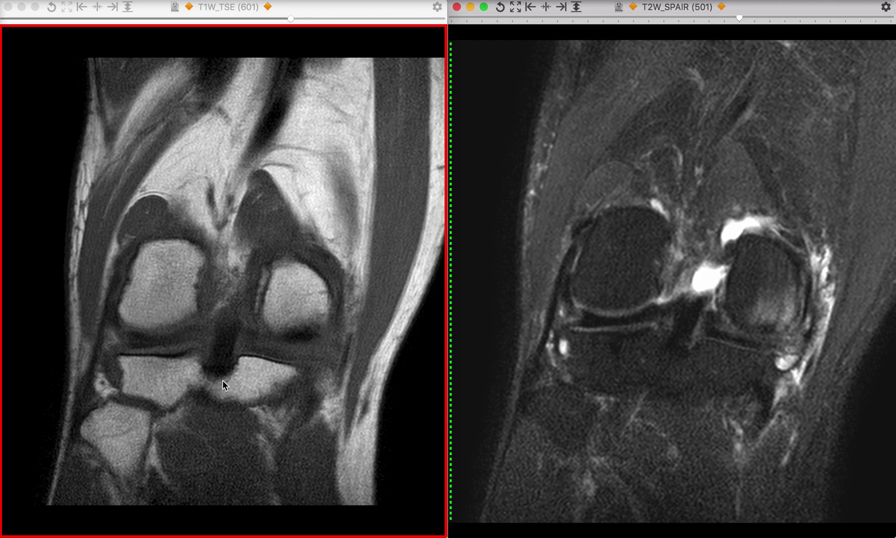
scroll(222, 379, "up", 3)
Make the T2W_SPAIR viewer active and page both series to the suprapatellar fluid-pocket slice.
left_click(647, 379)
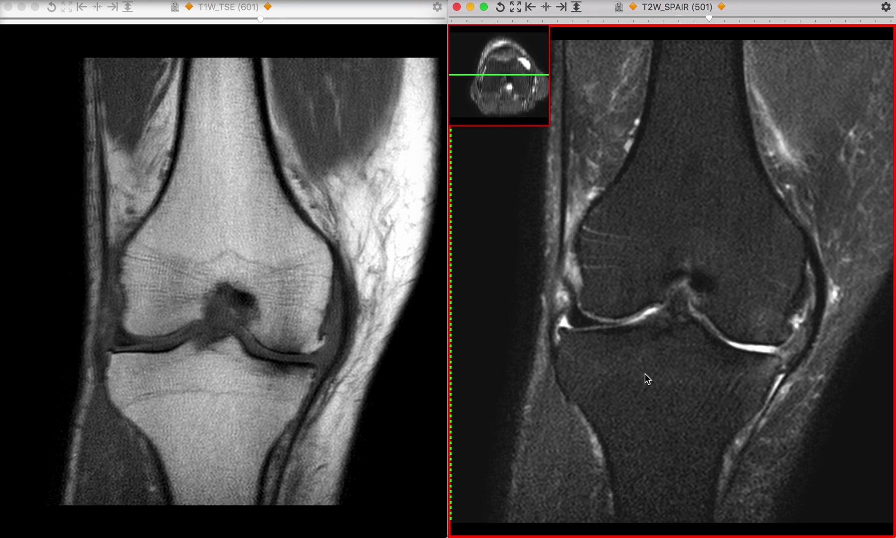
scroll(682, 376, "up", 3)
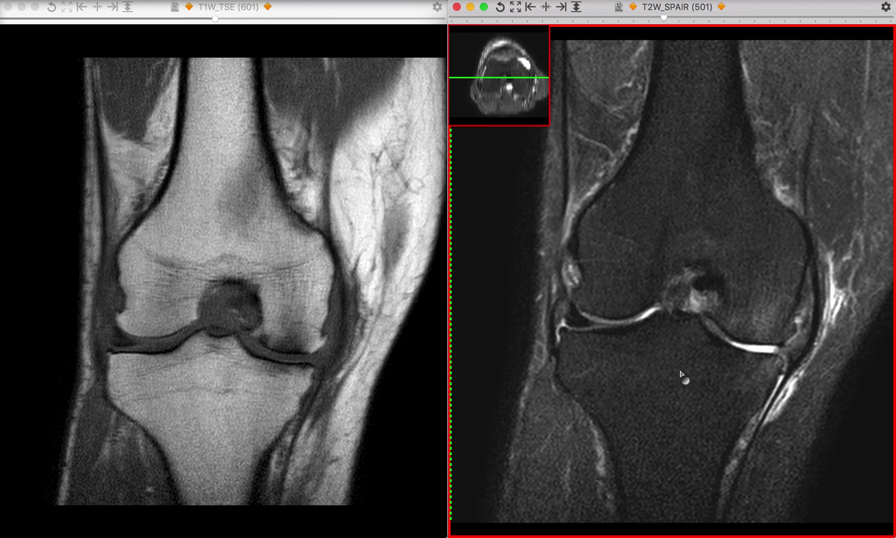
scroll(682, 373, "down", 3)
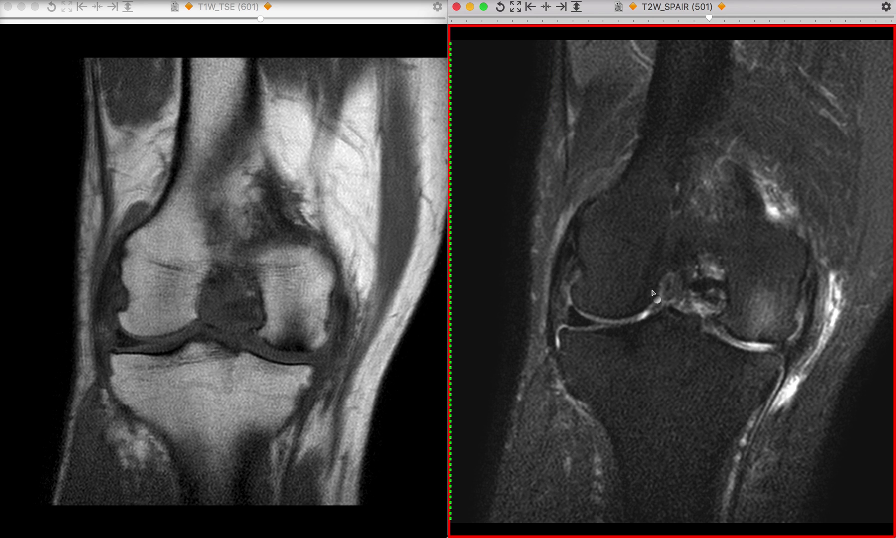
scroll(680, 318, "up", 3)
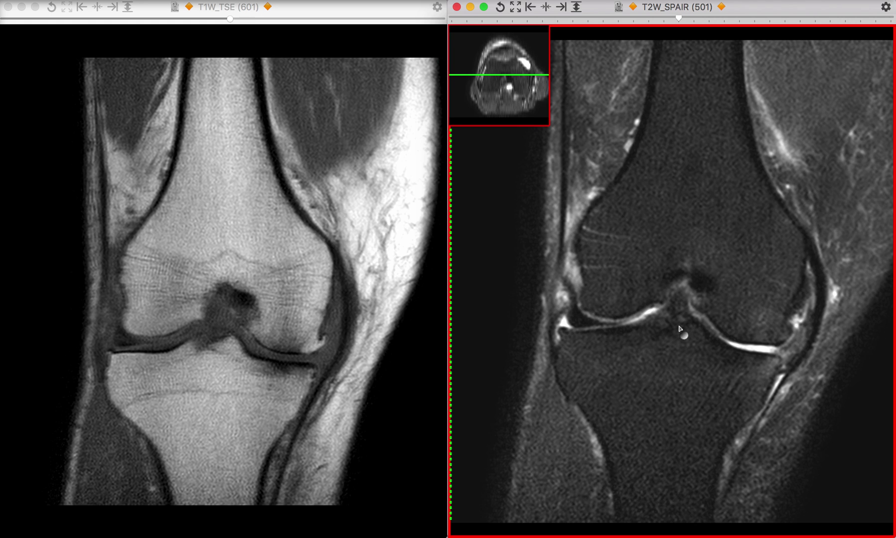
scroll(679, 329, "down", 3)
scroll(679, 335, "up", 3)
scroll(680, 339, "down", 5)
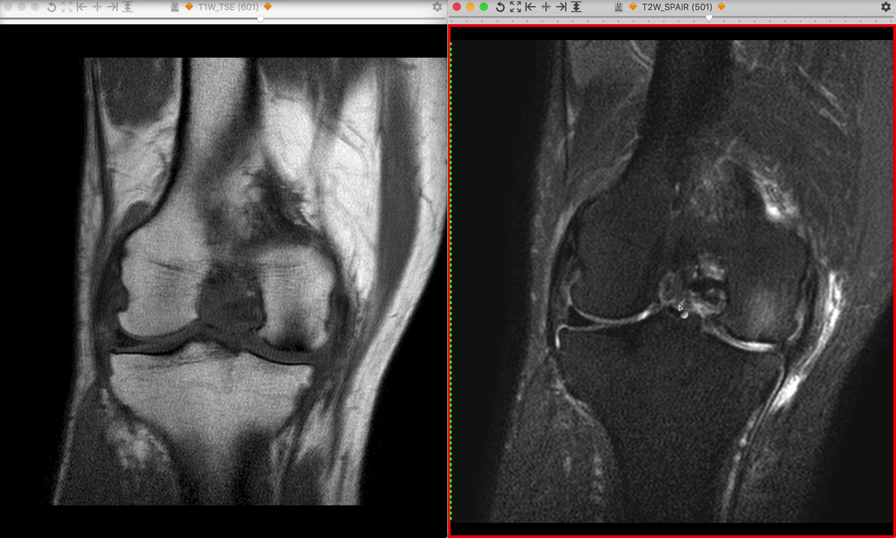
scroll(683, 329, "up", 3)
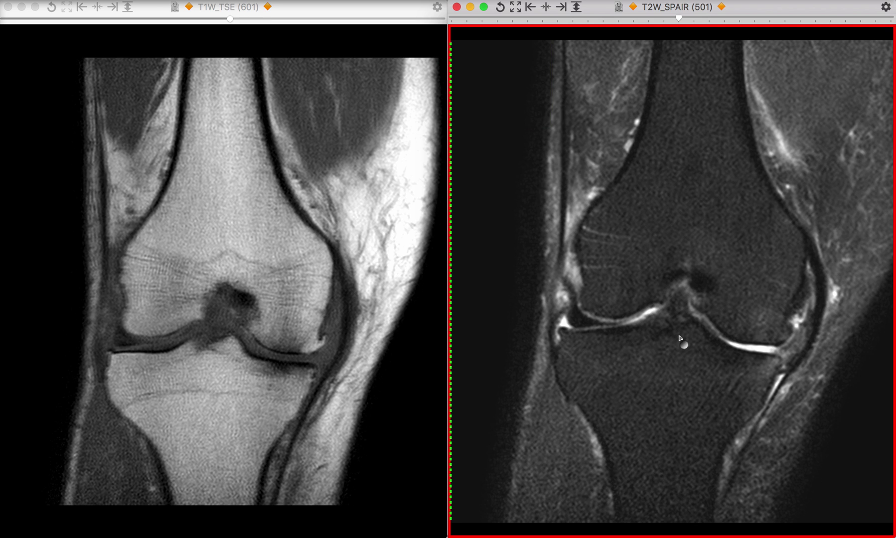
scroll(681, 341, "down", 2)
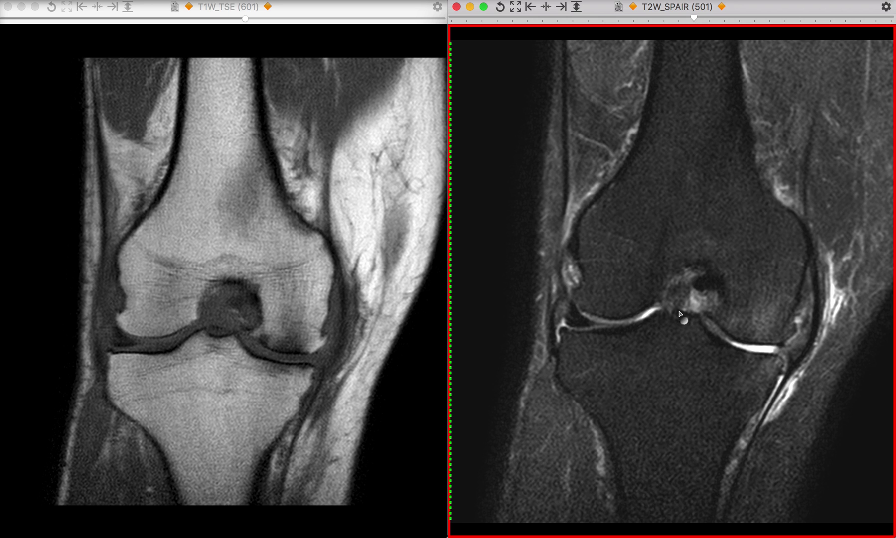
scroll(678, 341, "down", 4)
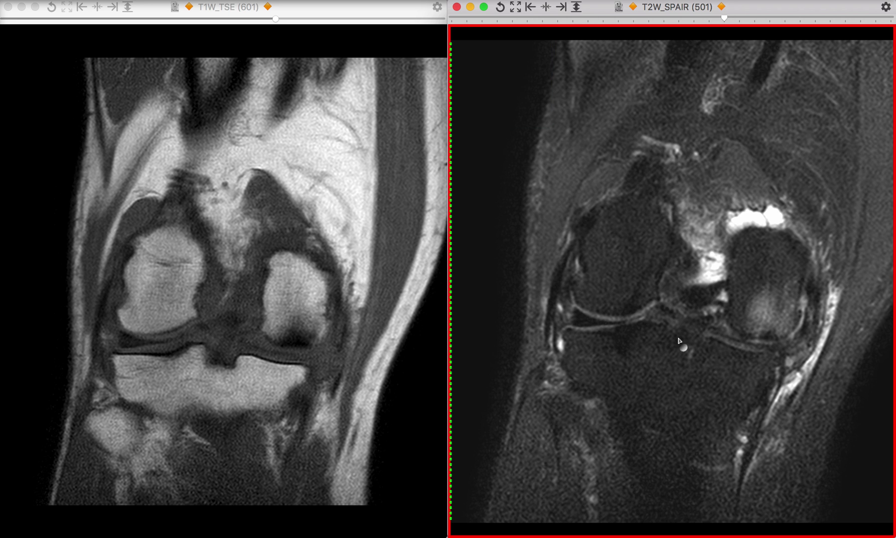
scroll(679, 341, "up", 4)
scroll(676, 331, "up", 2)
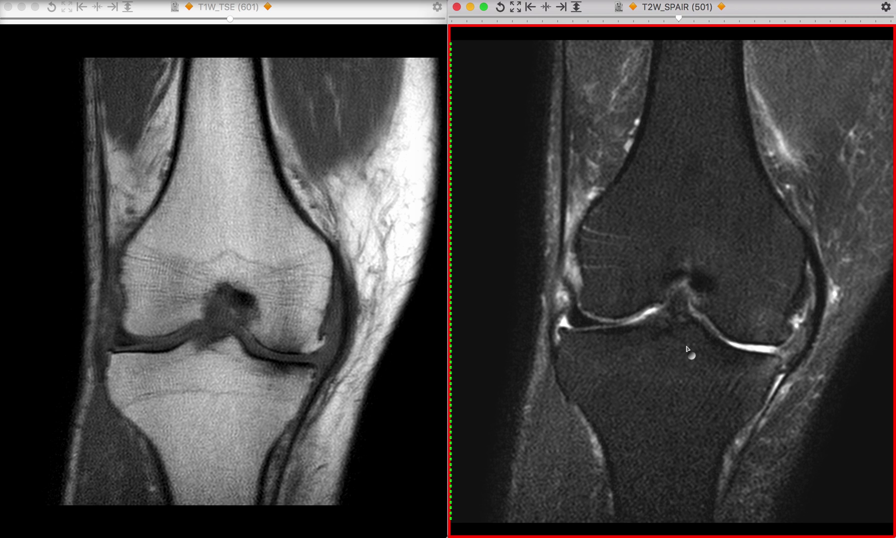
scroll(686, 349, "down", 3)
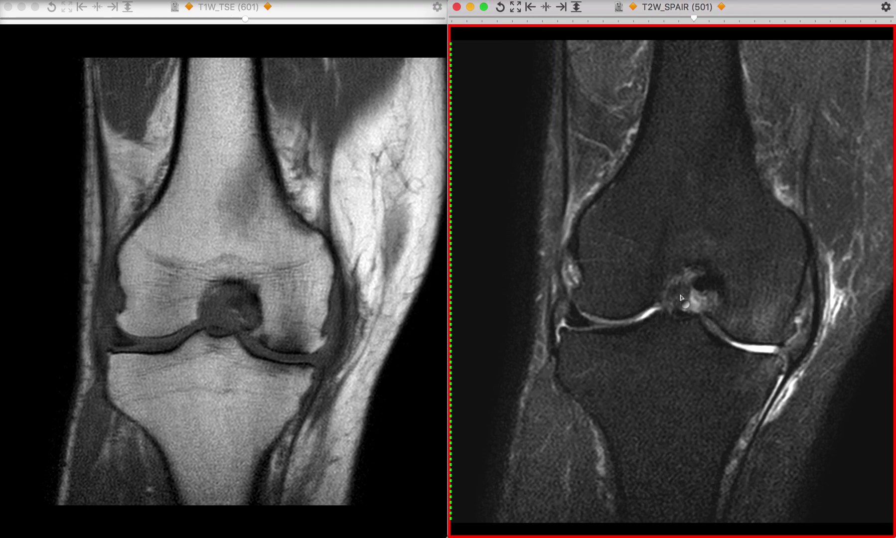
scroll(683, 309, "down", 10)
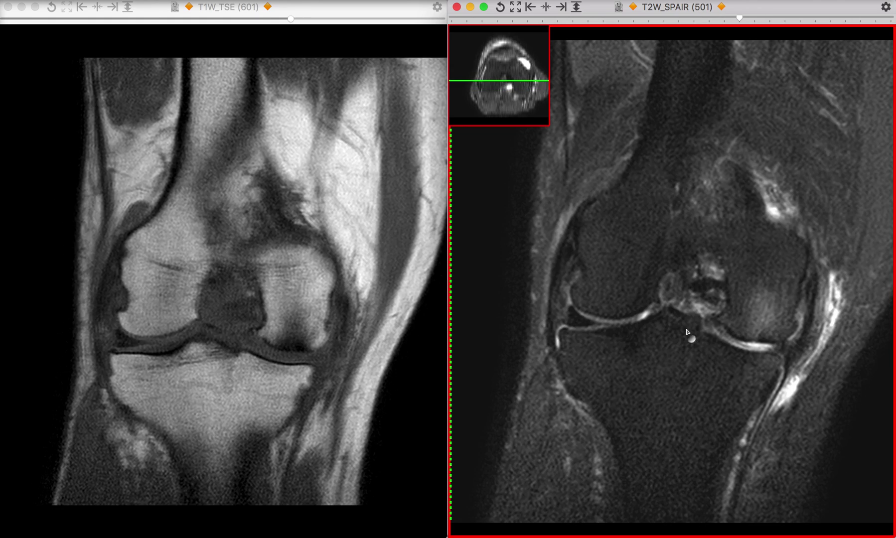
scroll(685, 344, "up", 10)
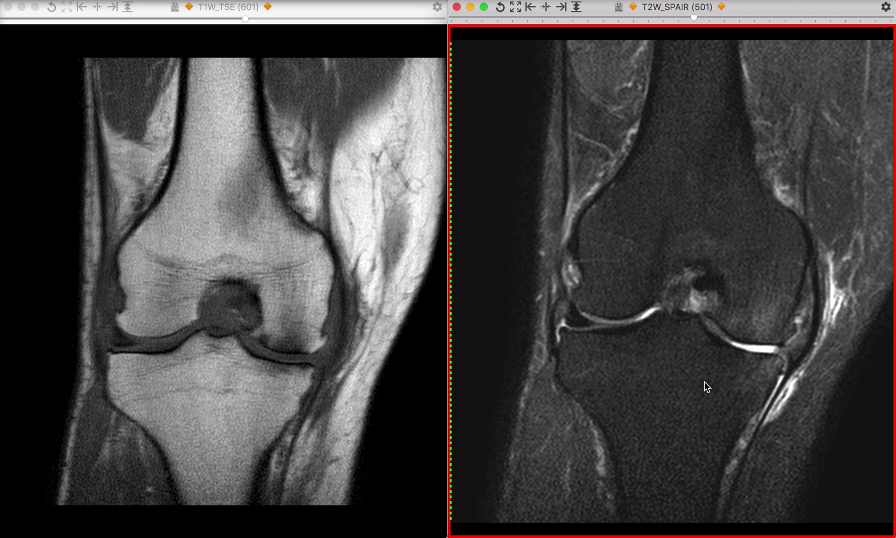
scroll(603, 362, "up", 5)
scroll(604, 362, "down", 6)
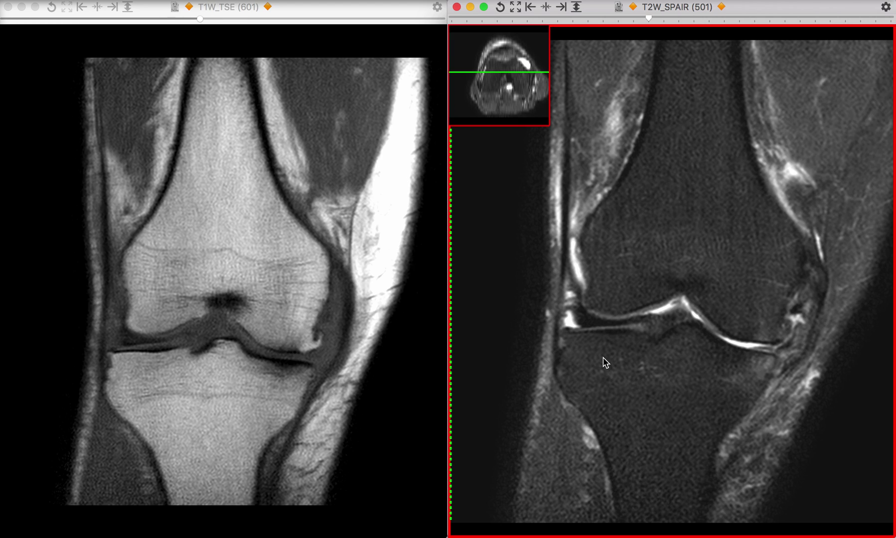
scroll(601, 352, "up", 4)
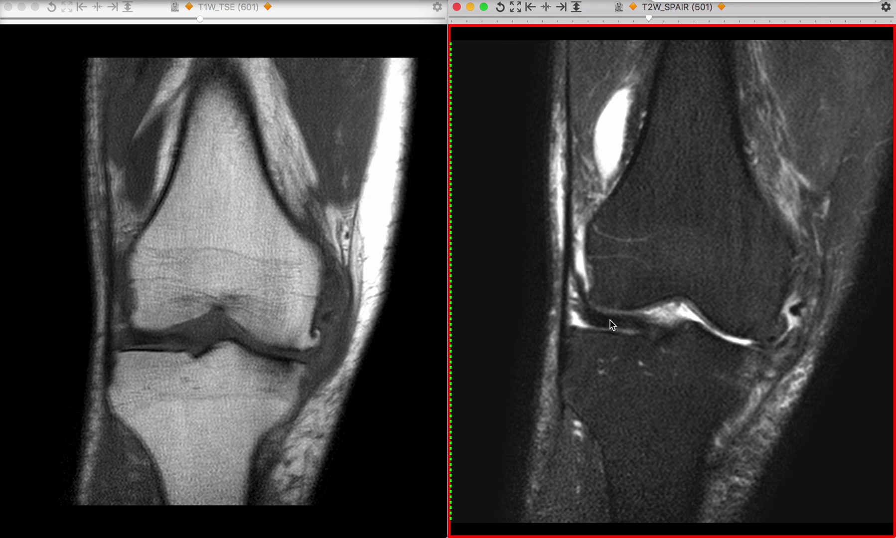
scroll(612, 329, "down", 3)
scroll(613, 332, "down", 4)
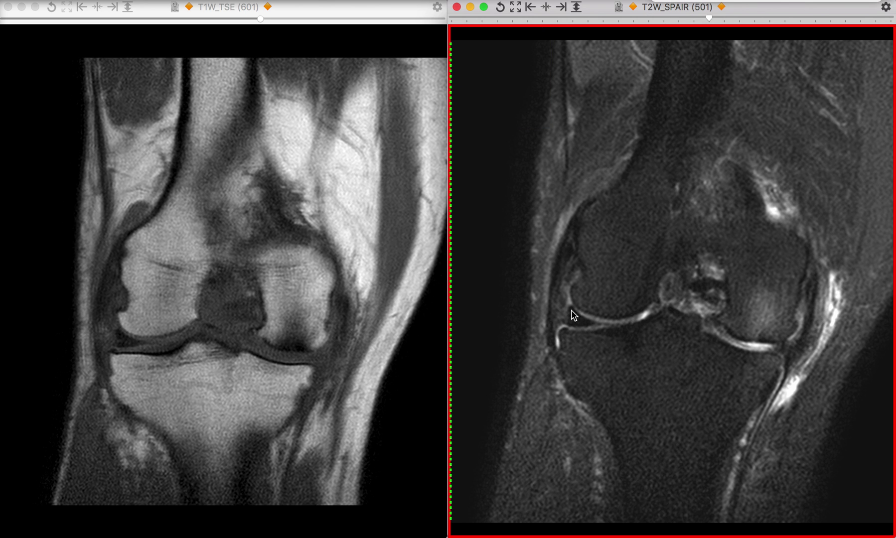
scroll(600, 335, "down", 4)
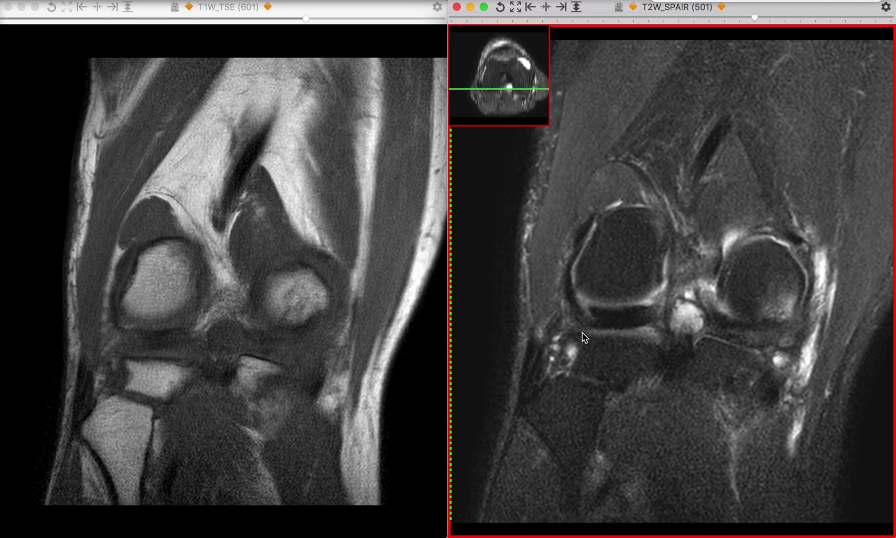
scroll(607, 332, "up", 5)
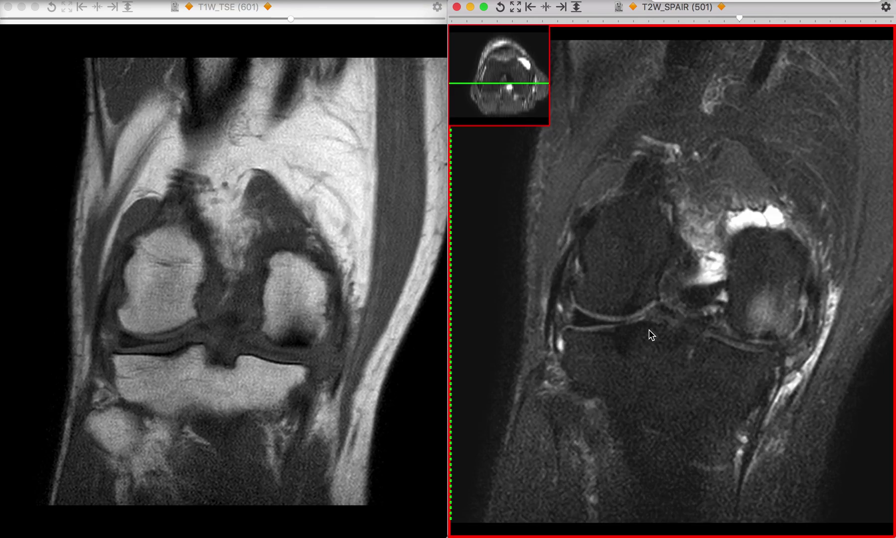
scroll(650, 336, "up", 5)
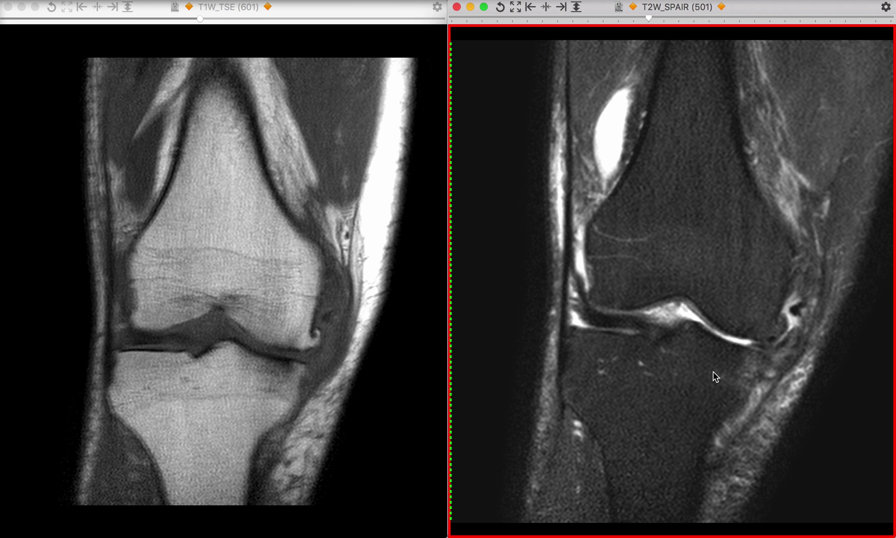
scroll(723, 363, "down", 5)
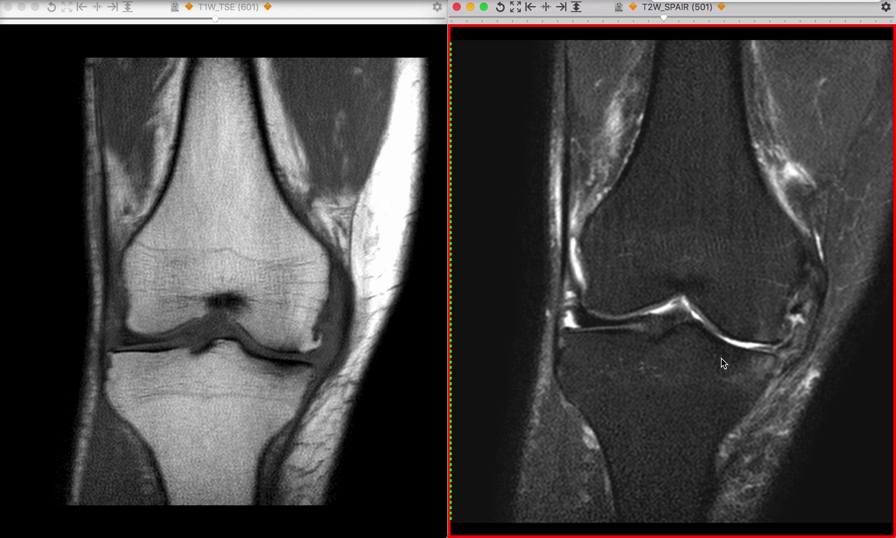
scroll(757, 369, "down", 2)
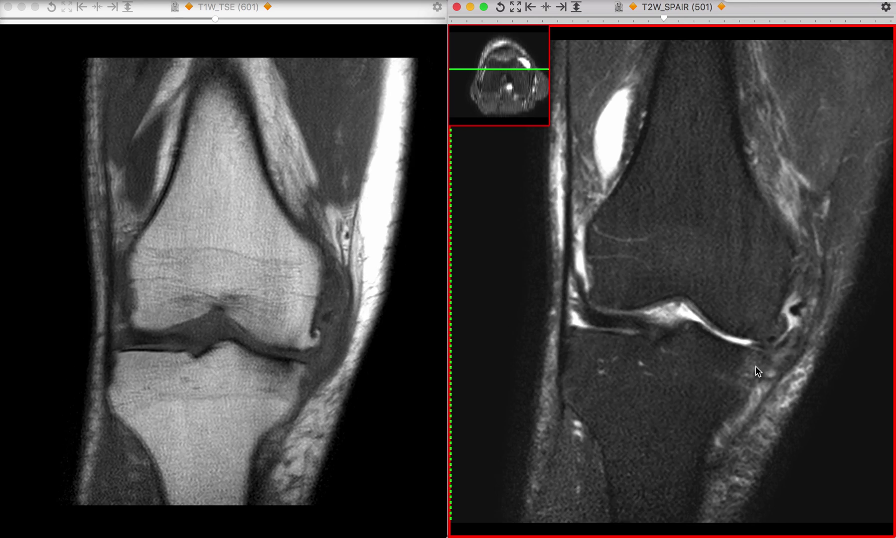
Page both coronal series to the slice through the intercondylar notch and tibial plateau.
scroll(757, 369, "up", 2)
scroll(755, 366, "down", 8)
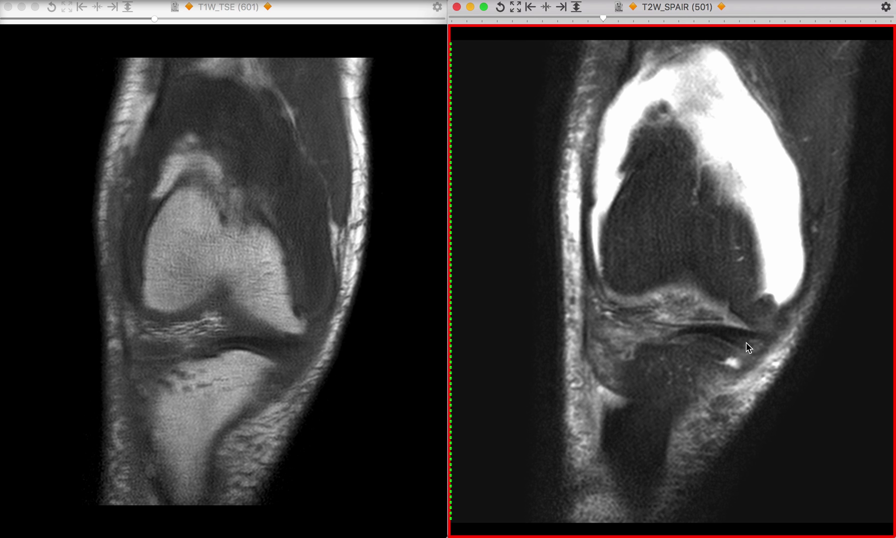
scroll(747, 347, "up", 3)
scroll(759, 352, "up", 3)
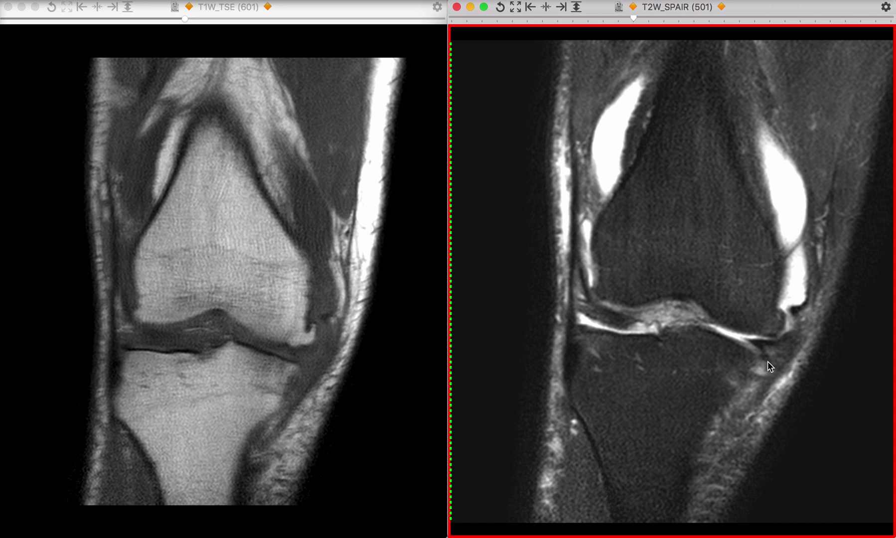
scroll(756, 350, "down", 2)
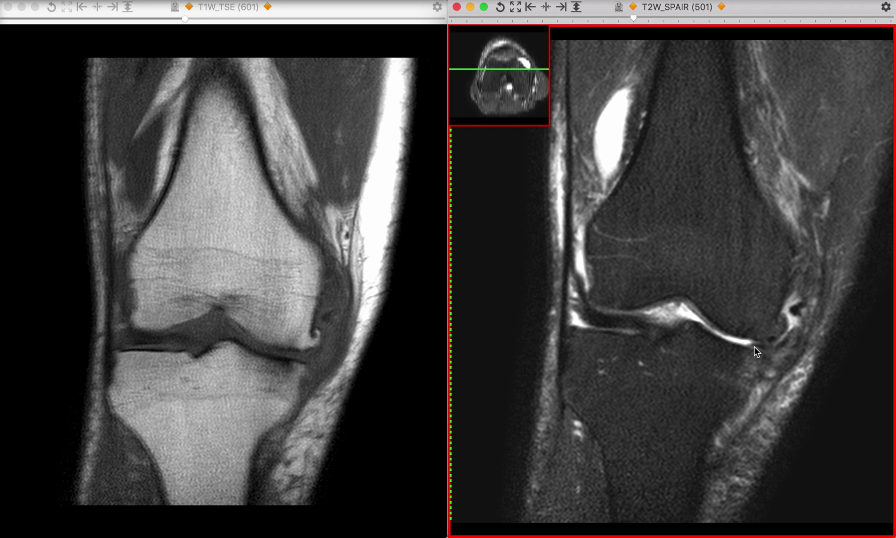
scroll(754, 346, "up", 2)
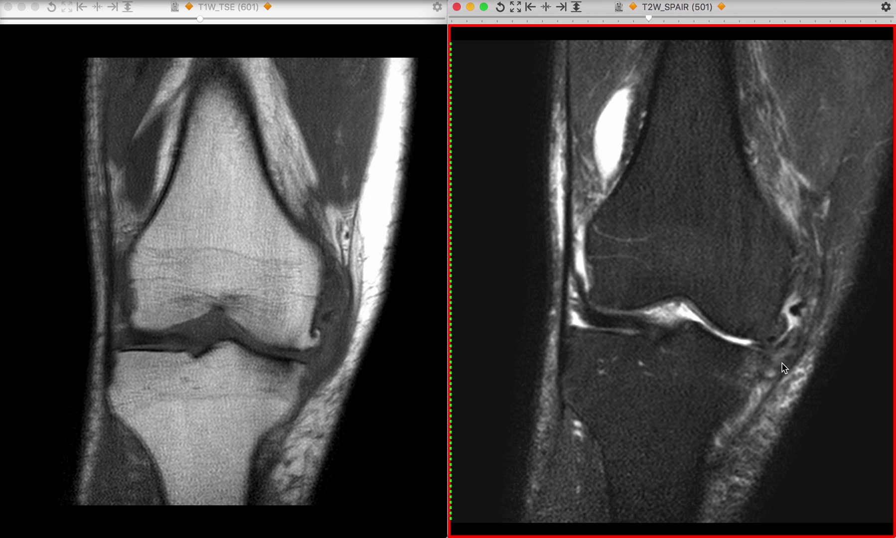
scroll(742, 360, "down", 10)
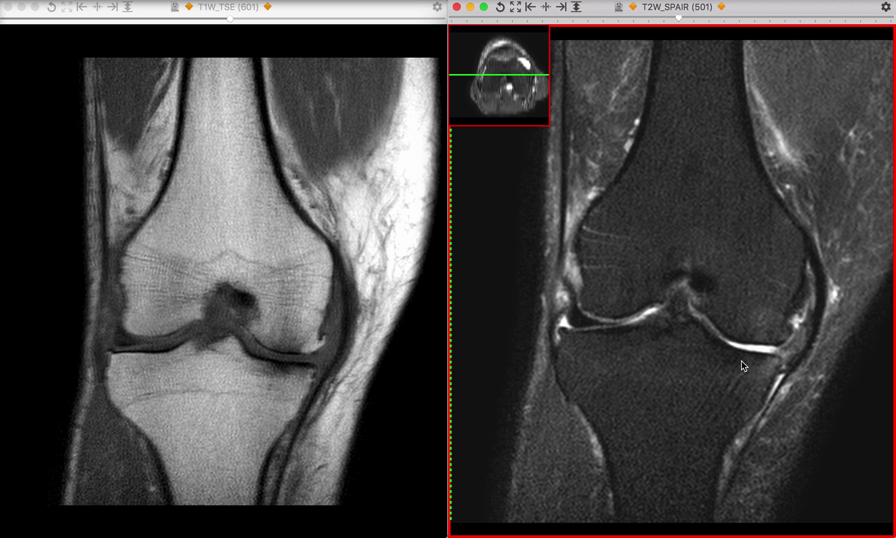
scroll(742, 365, "up", 5)
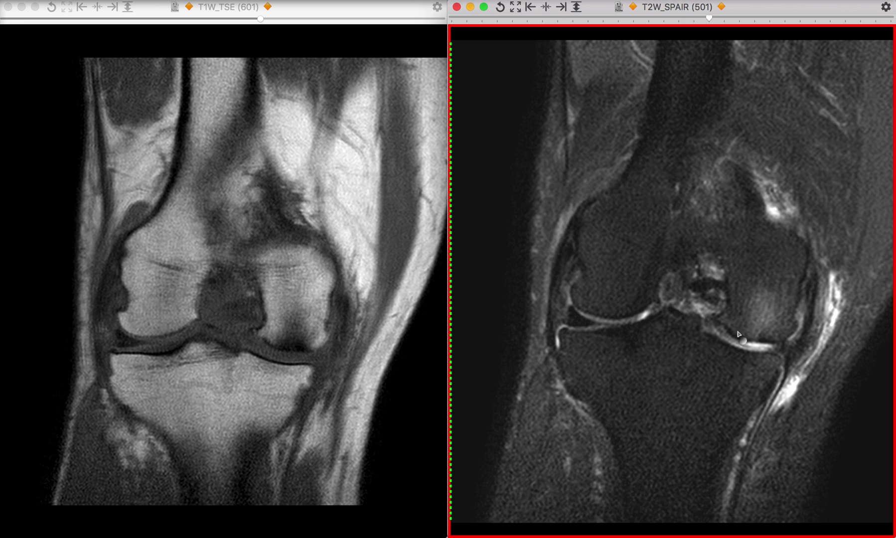
Settle both coronal series on the notch slice with fluid outlining the joint margins.
scroll(780, 345, "up", 3)
scroll(781, 346, "down", 3)
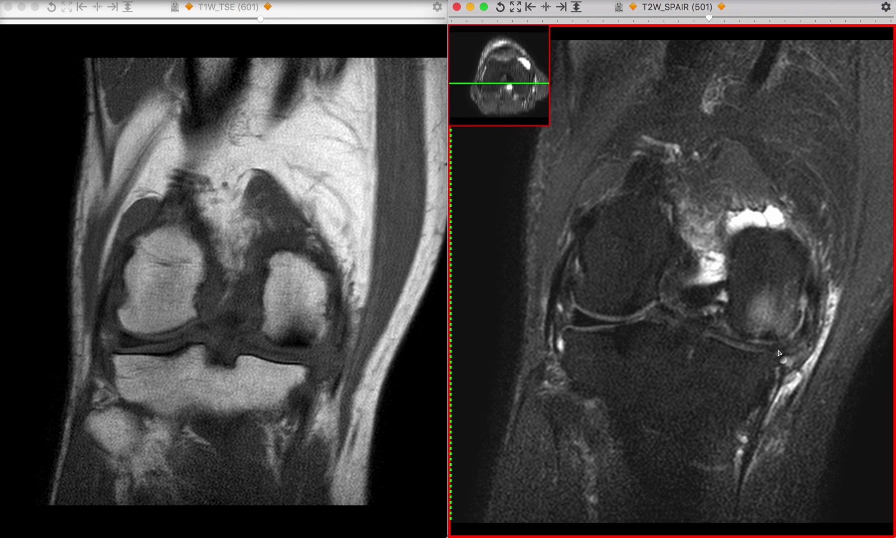
scroll(780, 350, "up", 3)
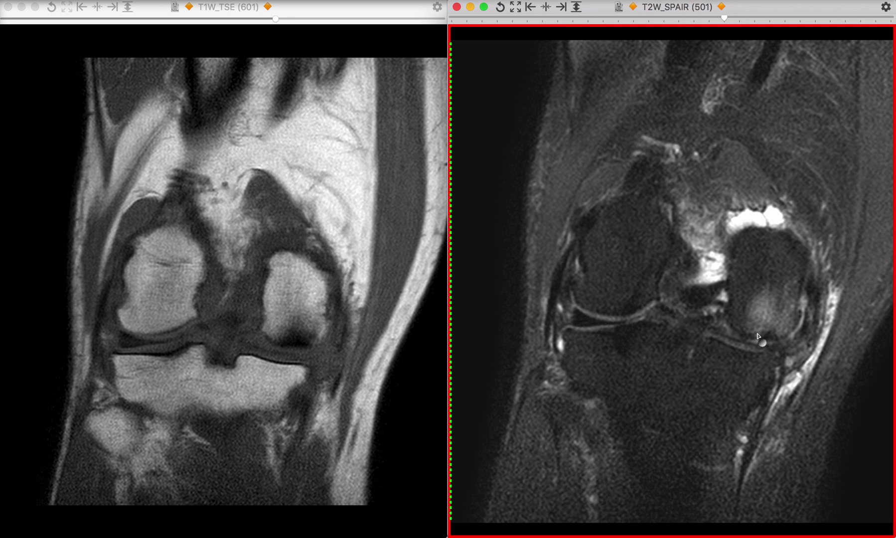
scroll(775, 343, "down", 3)
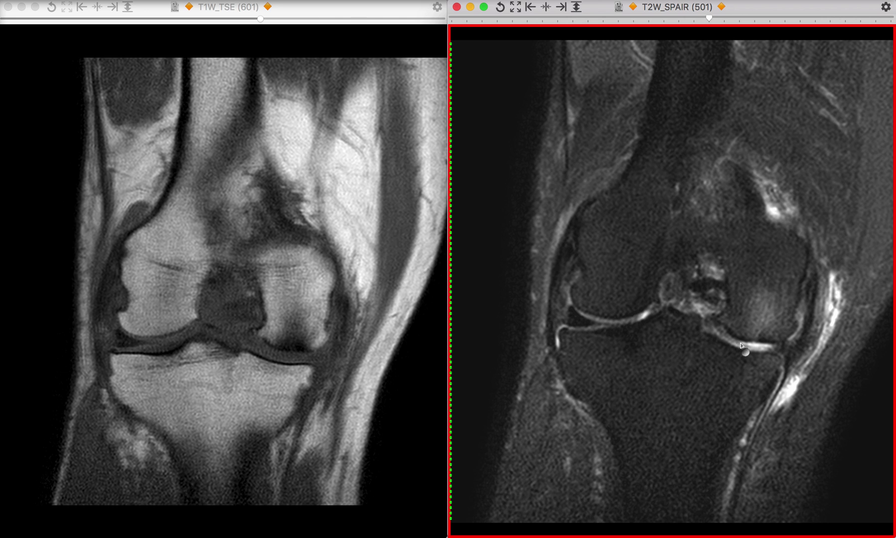
scroll(757, 361, "up", 1)
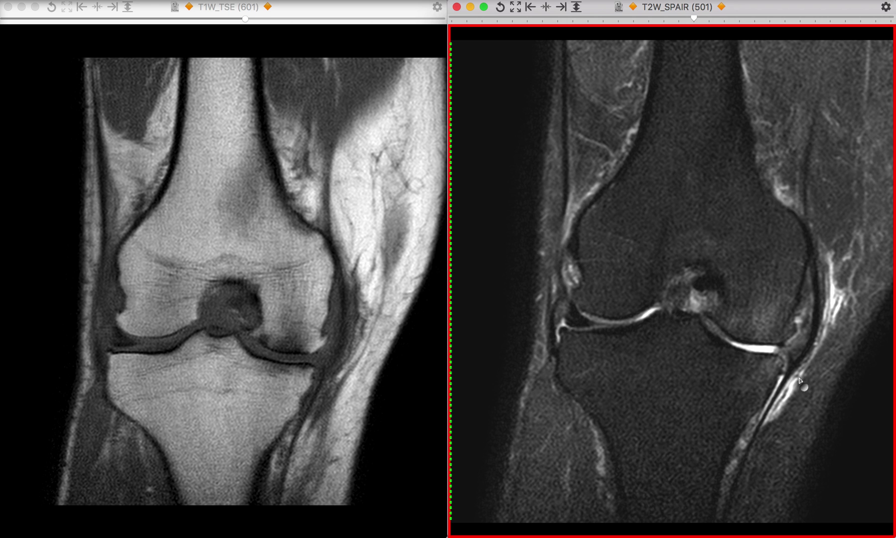
Advance to a posterior condyle slice, then drag sagittal T2W_SPAIR (801) into the left viewer.
scroll(782, 381, "down", 5)
scroll(780, 379, "up", 5)
scroll(780, 379, "down", 5)
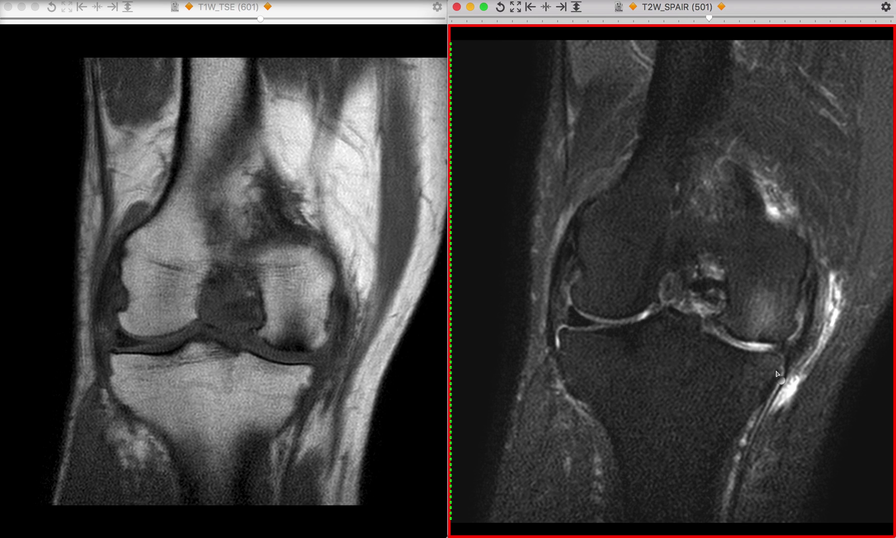
scroll(805, 397, "down", 5)
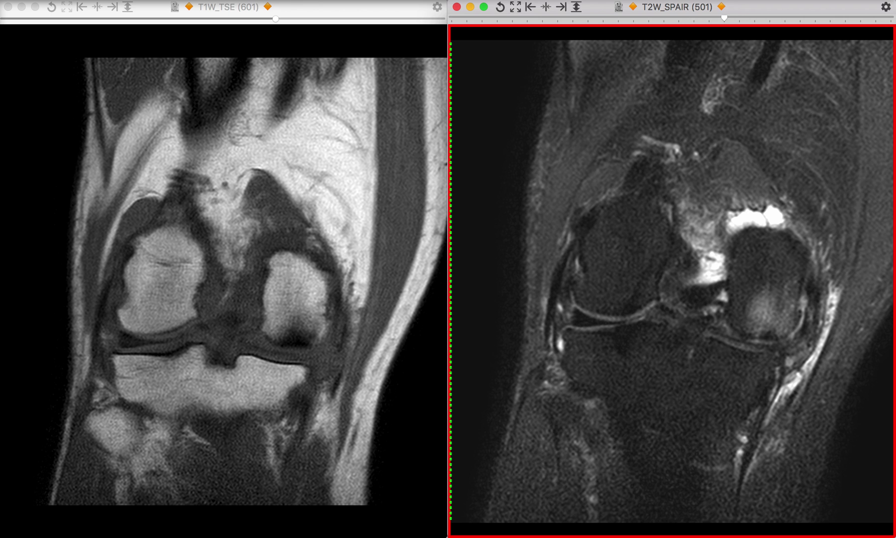
left_click_drag(22, 397, 273, 360)
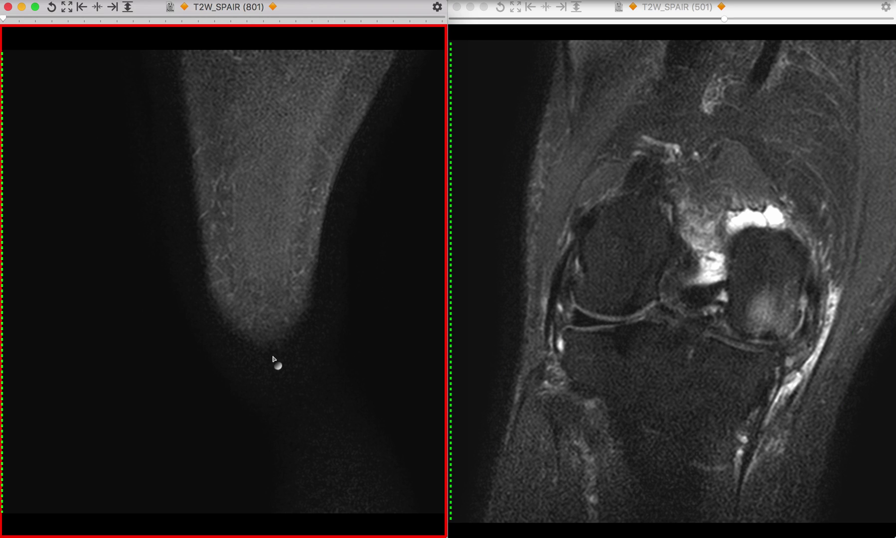
Scroll the sagittal T2W_SPAIR (801) series to a mid-knee slice showing suprapatellar fluid.
scroll(277, 357, "down", 10)
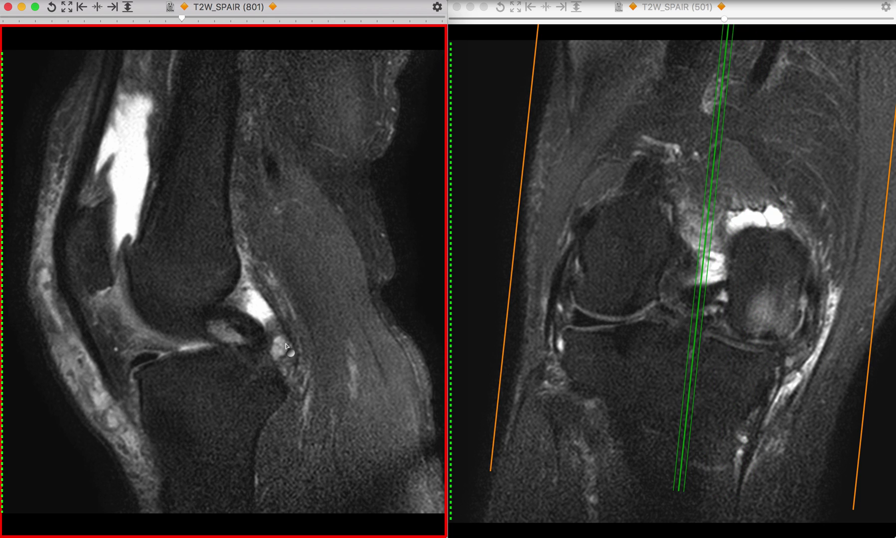
scroll(286, 347, "down", 3)
scroll(286, 347, "up", 1)
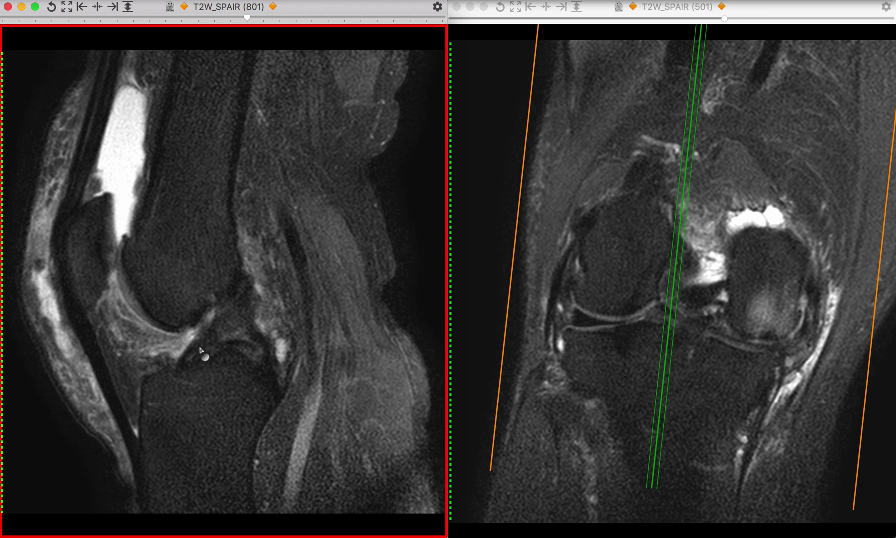
scroll(192, 382, "up", 2)
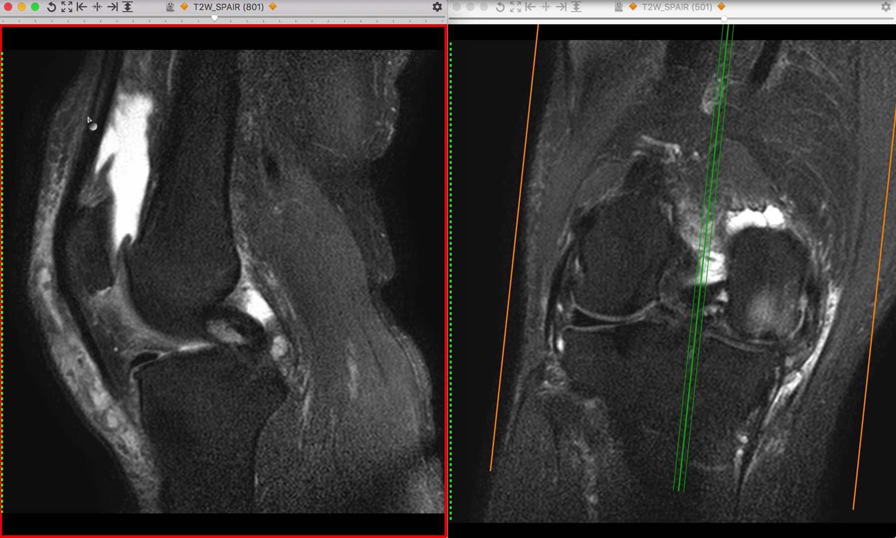
scroll(207, 240, "up", 10)
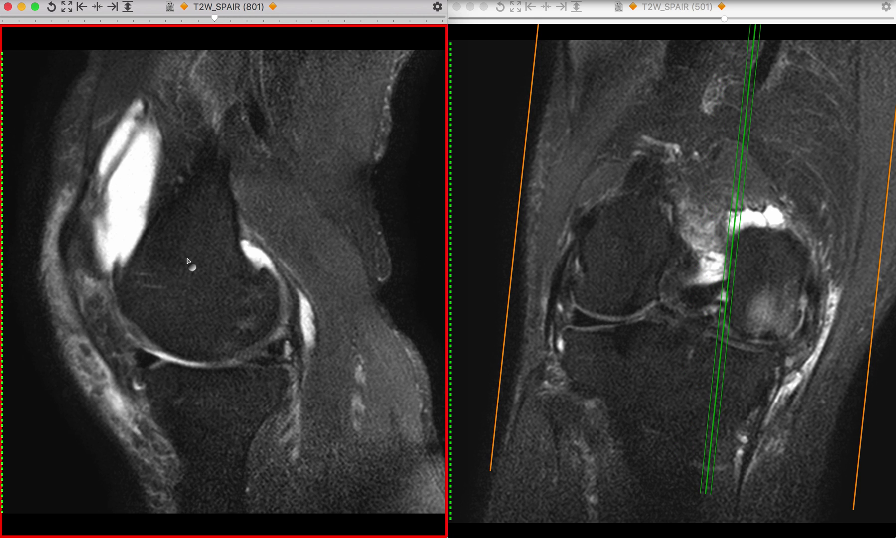
scroll(188, 259, "down", 15)
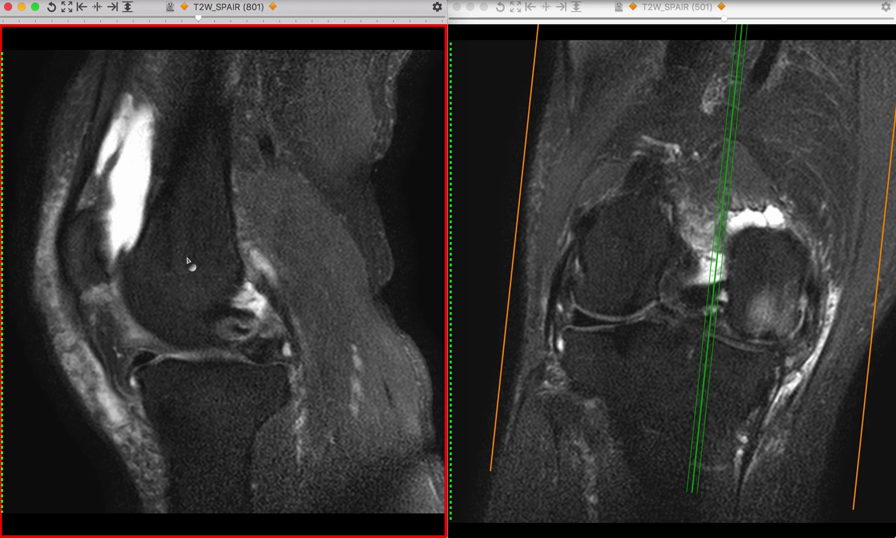
scroll(188, 259, "down", 15)
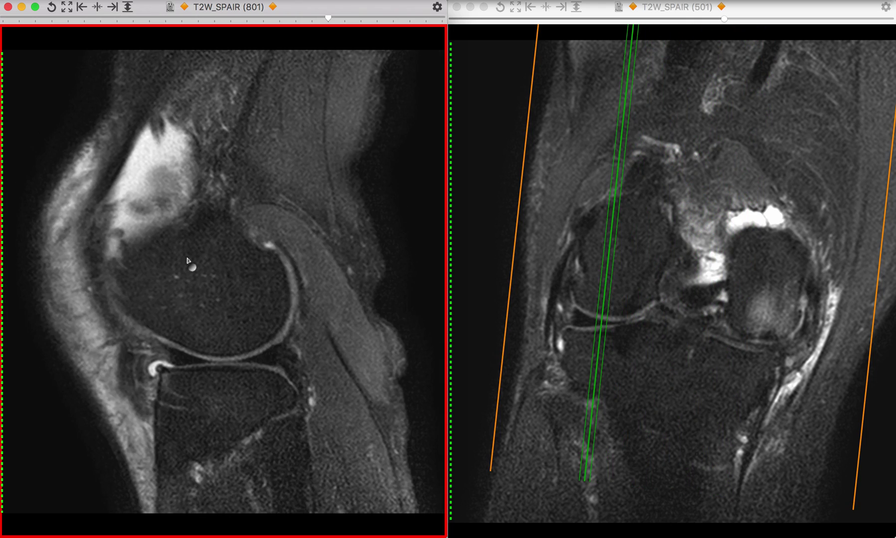
scroll(188, 259, "up", 15)
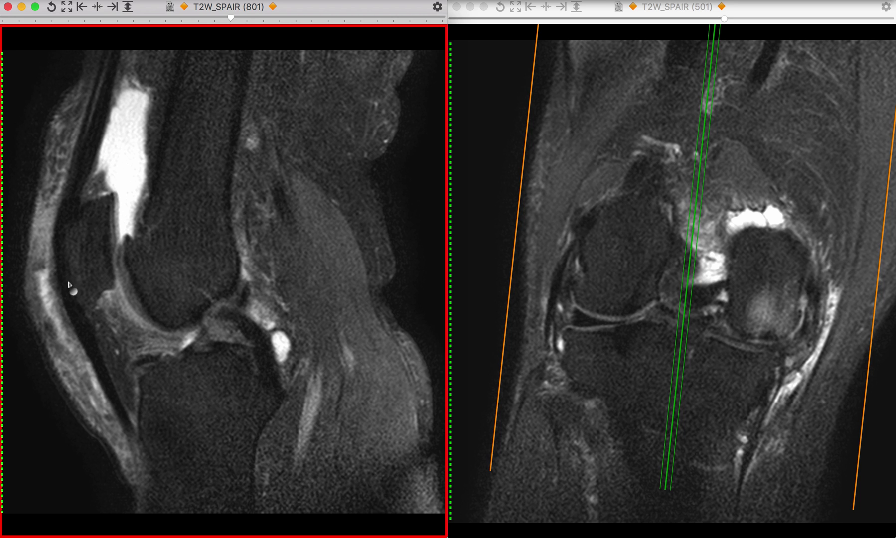
scroll(115, 350, "down", 10)
scroll(116, 351, "up", 12)
scroll(116, 351, "up", 3)
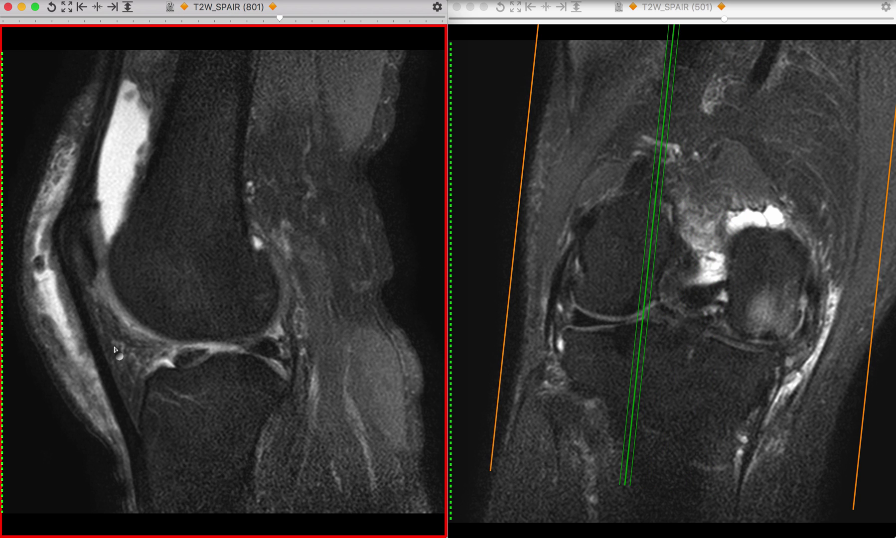
scroll(149, 364, "down", 6)
scroll(197, 383, "up", 3)
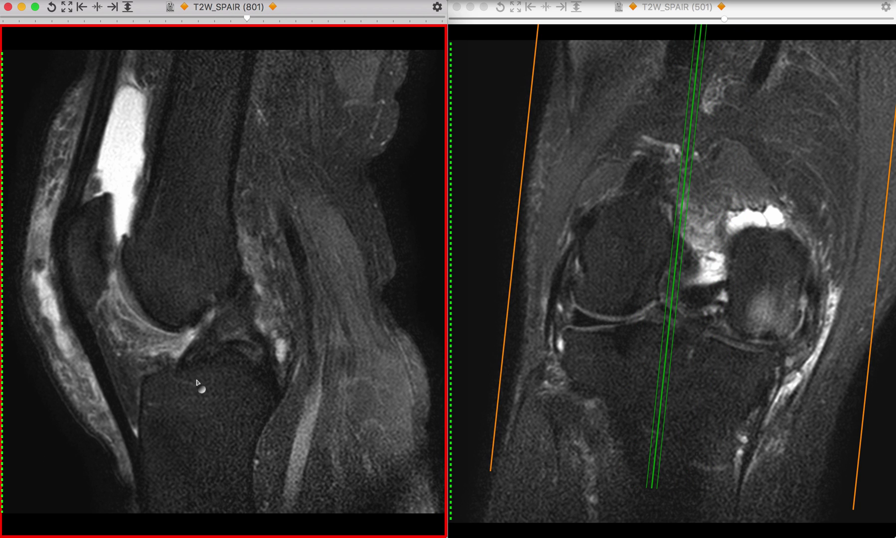